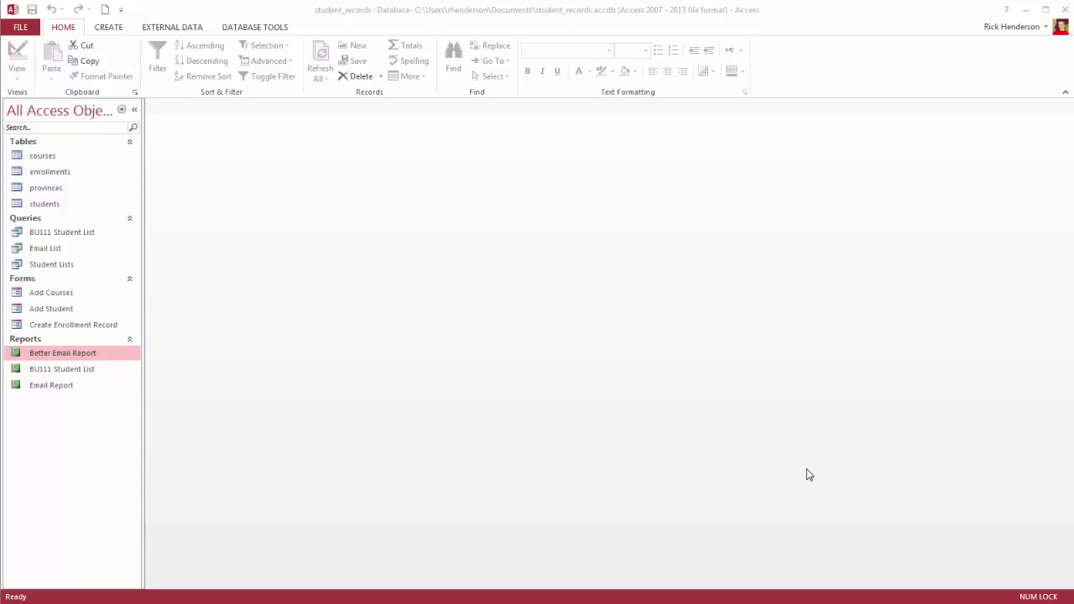
Start a Report Wizard report on the Email List query, include all its fields, and dismiss the Windows color scheme message.
left_click(46, 248)
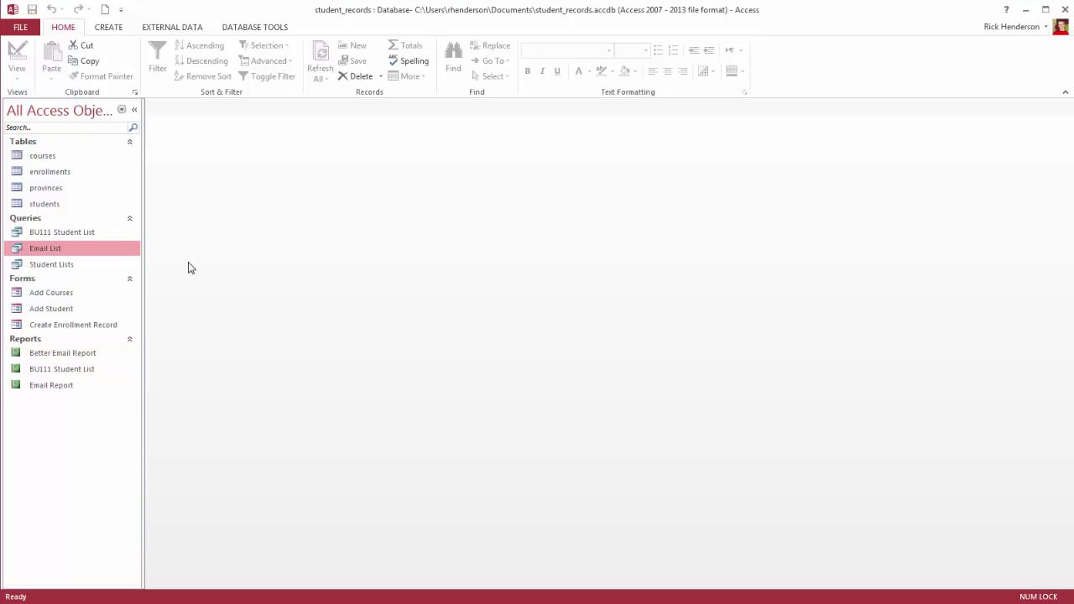
left_click(120, 31)
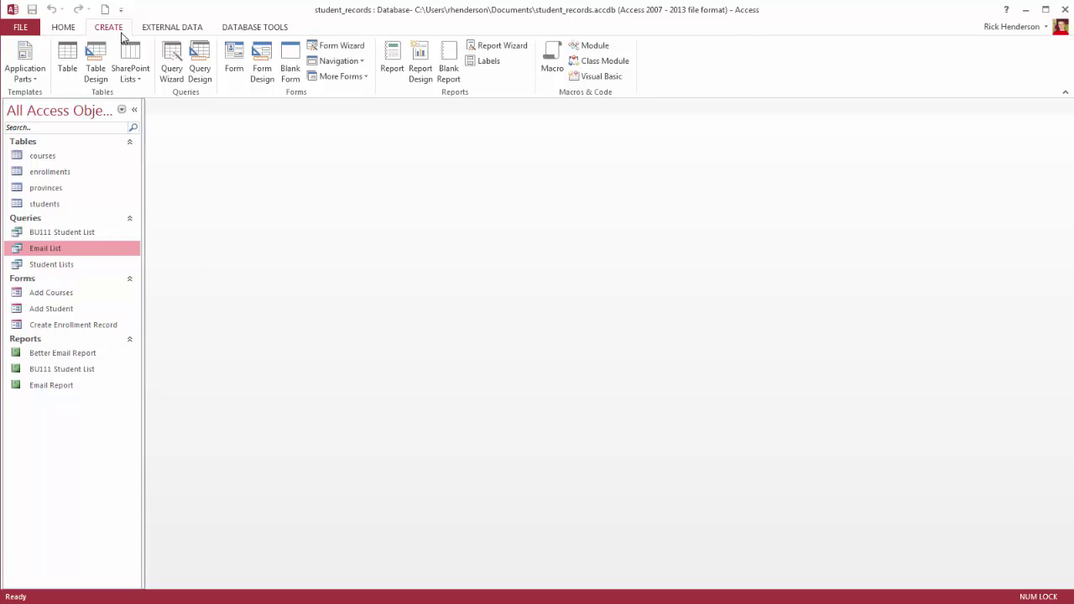
left_click(514, 48)
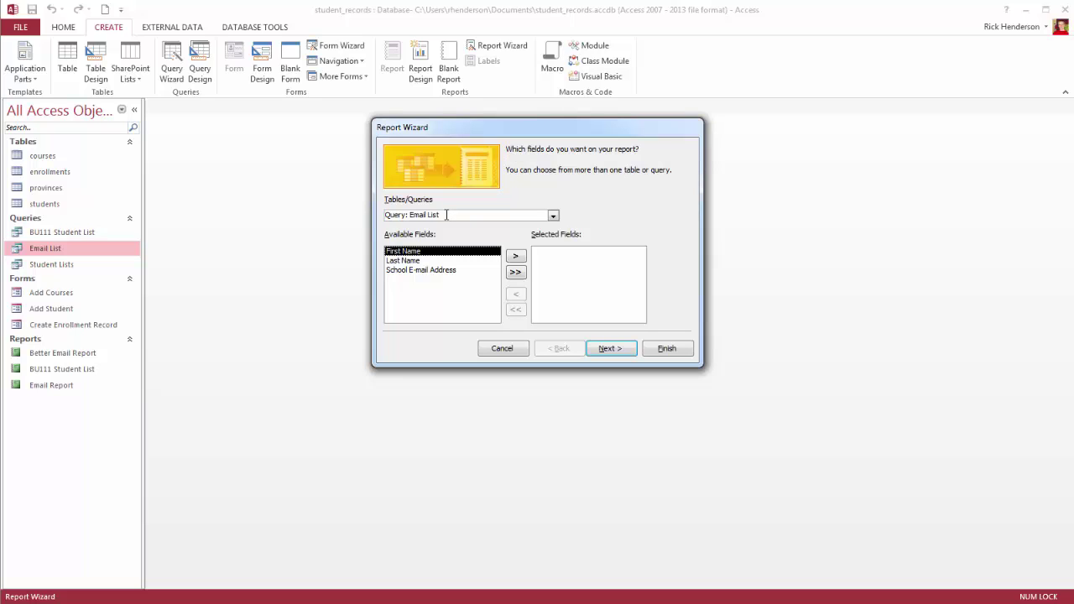
left_click(553, 217)
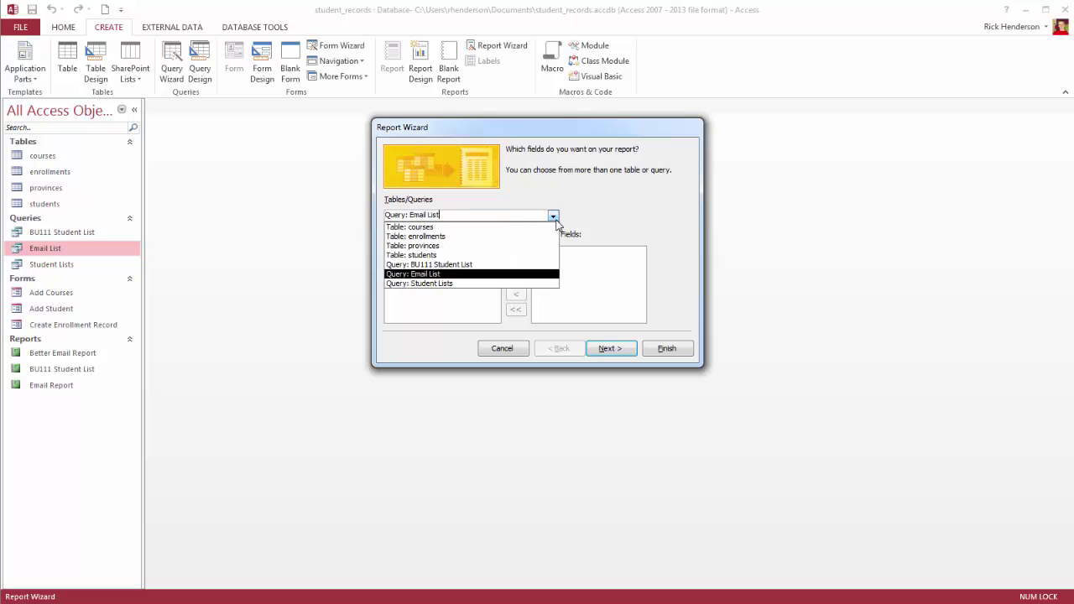
left_click(554, 218)
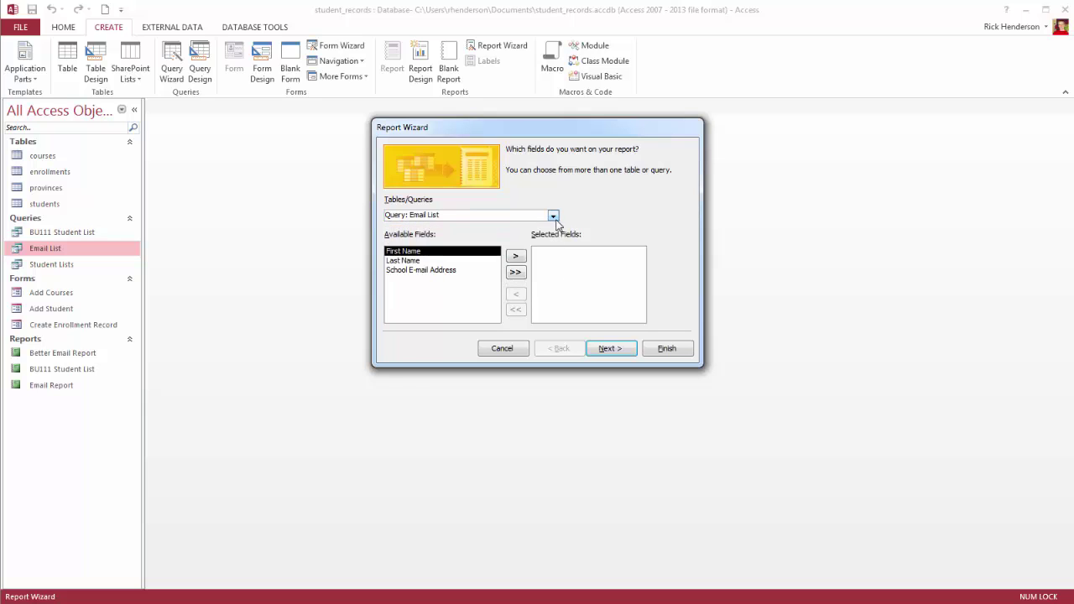
left_click(516, 272)
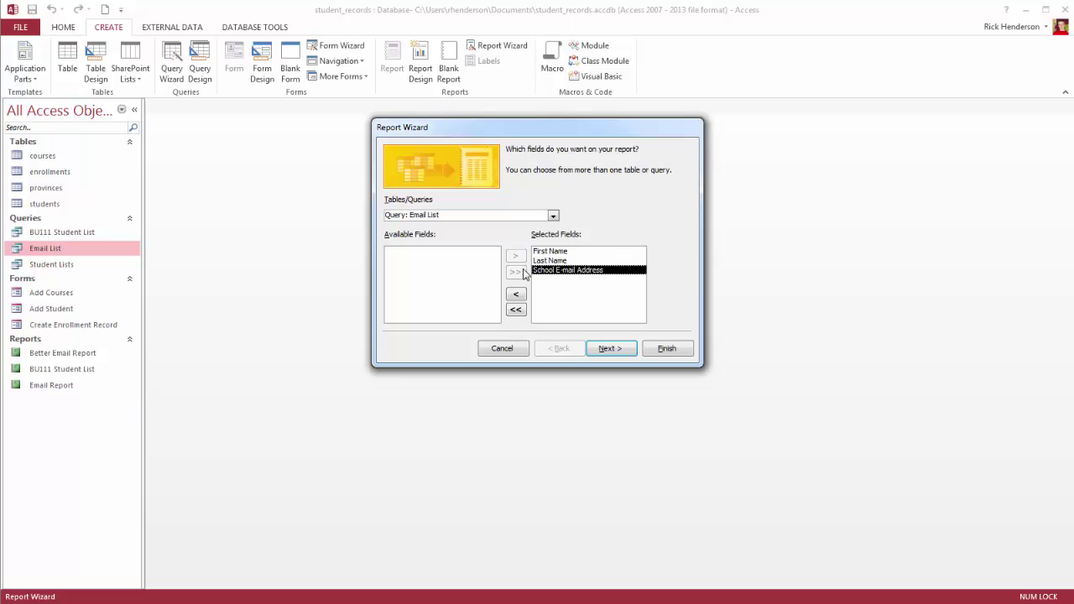
left_click(611, 350)
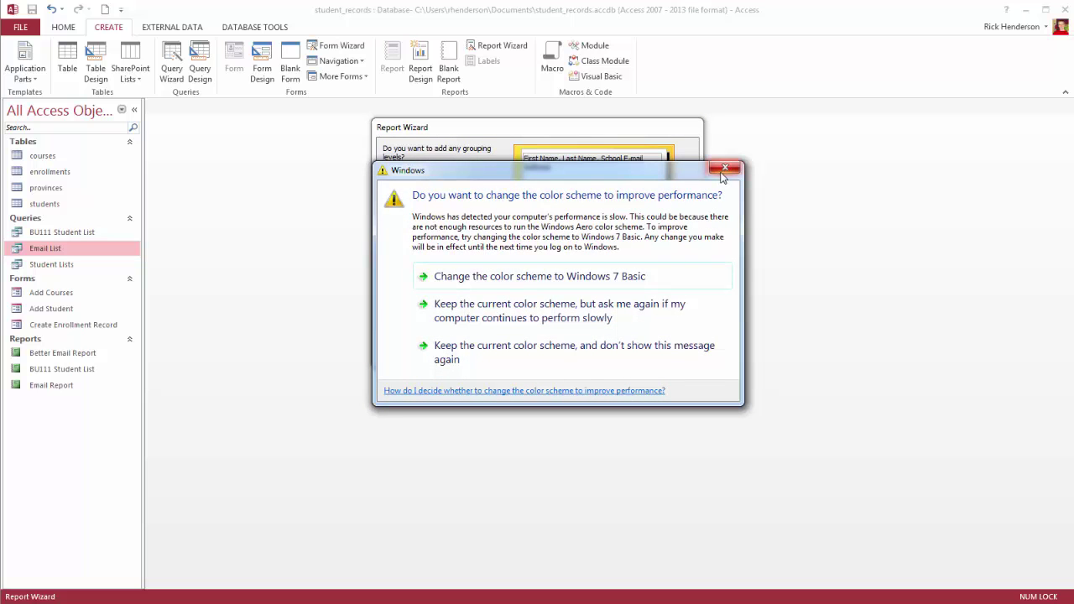
left_click(725, 169)
left_click(493, 202)
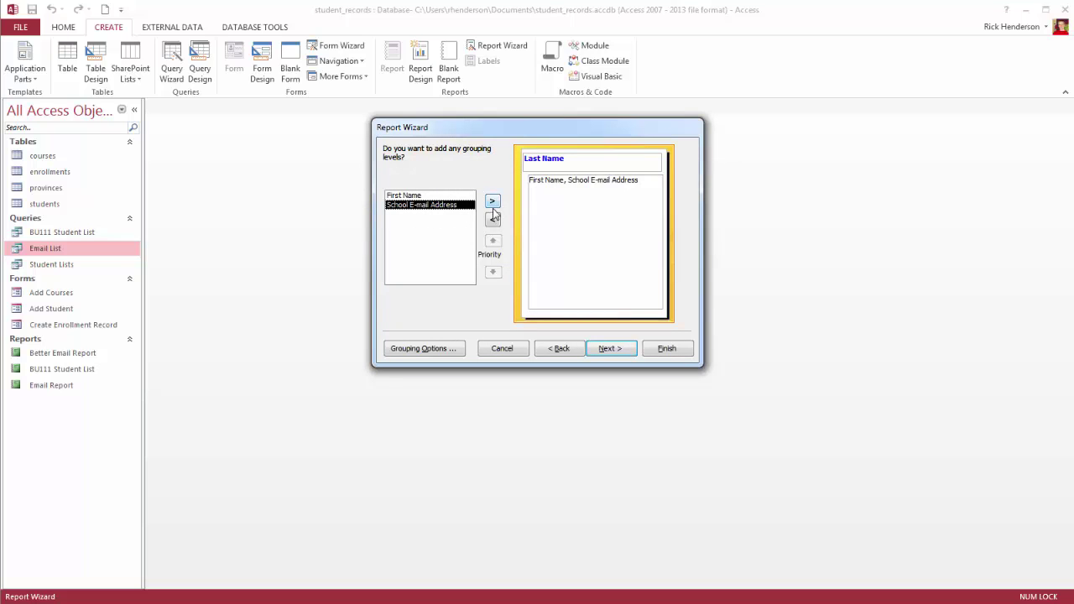
left_click(494, 220)
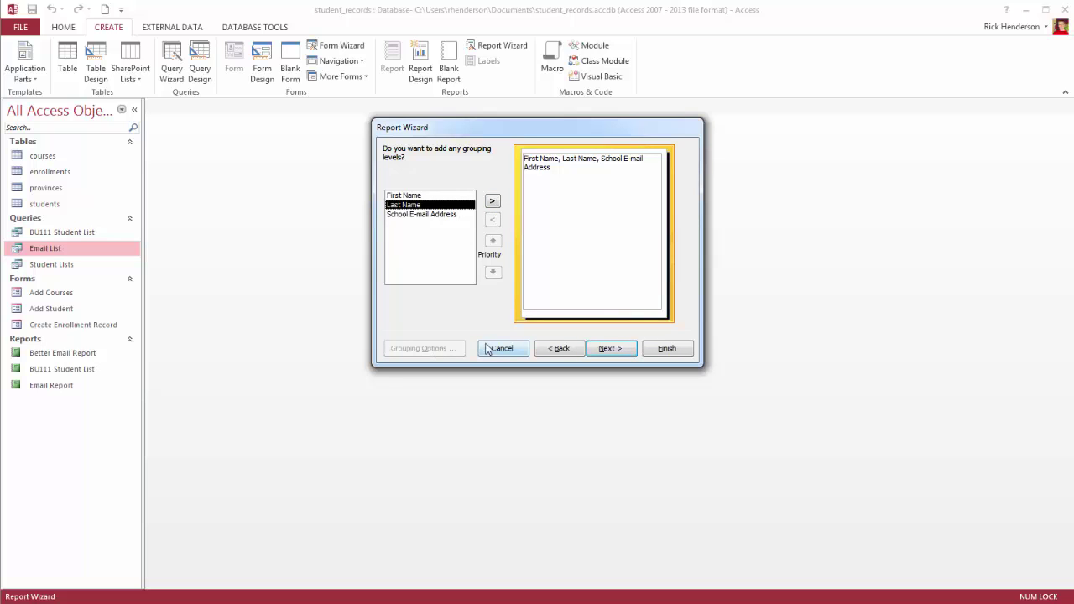
left_click(493, 203)
left_click(445, 348)
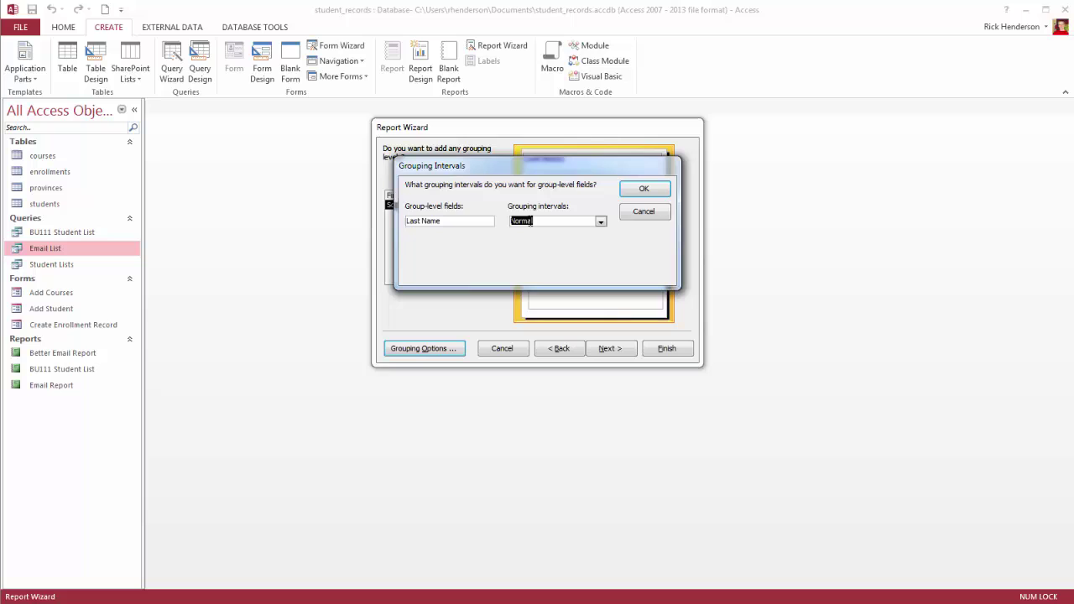
left_click(639, 215)
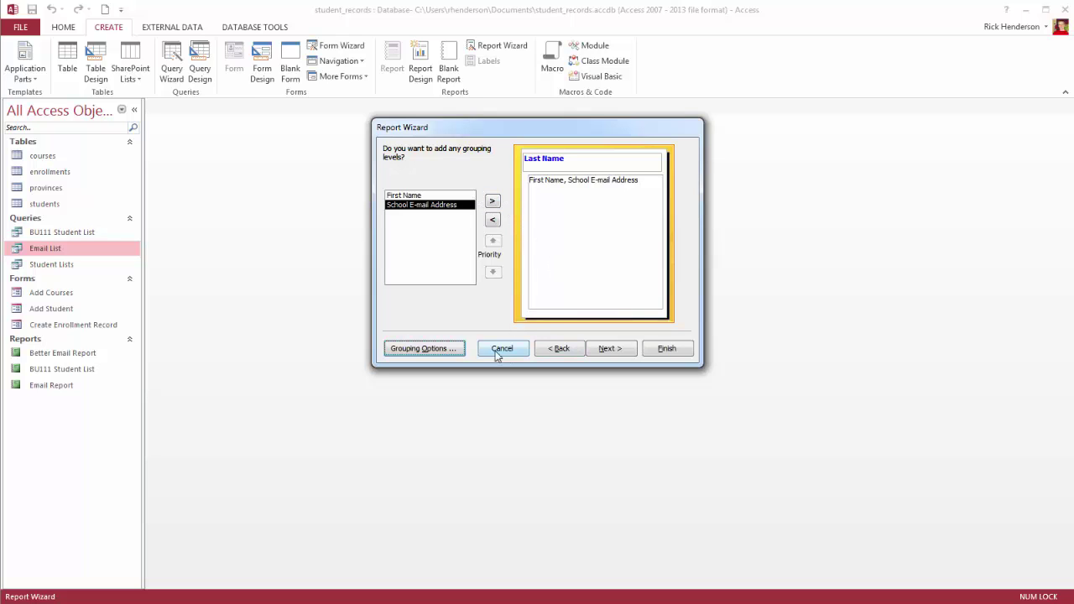
left_click(494, 221)
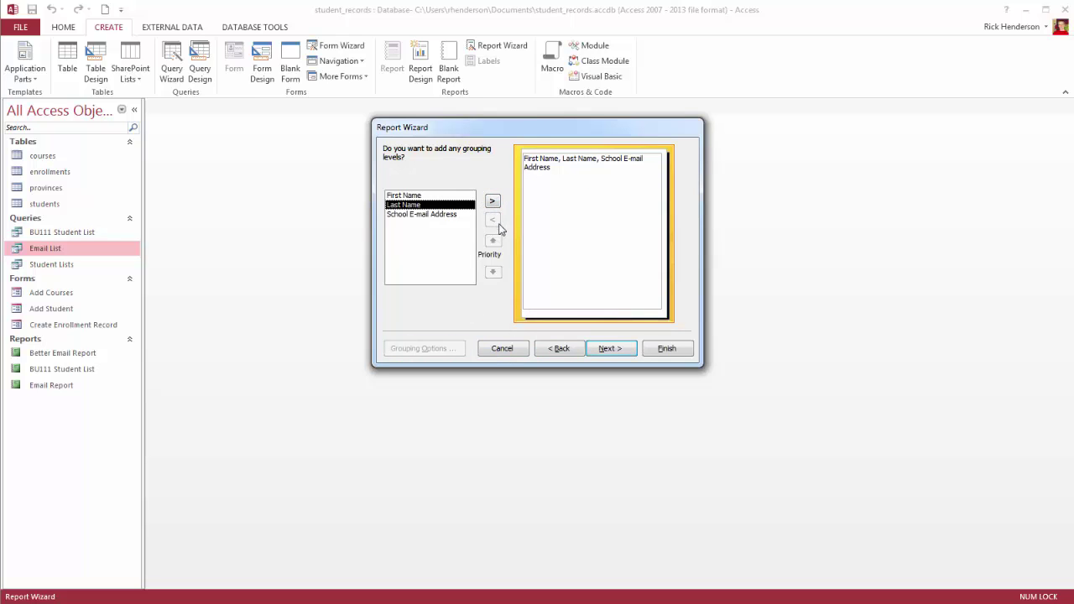
Continue without grouping levels and sort the report's records by Last Name in ascending order.
left_click(612, 350)
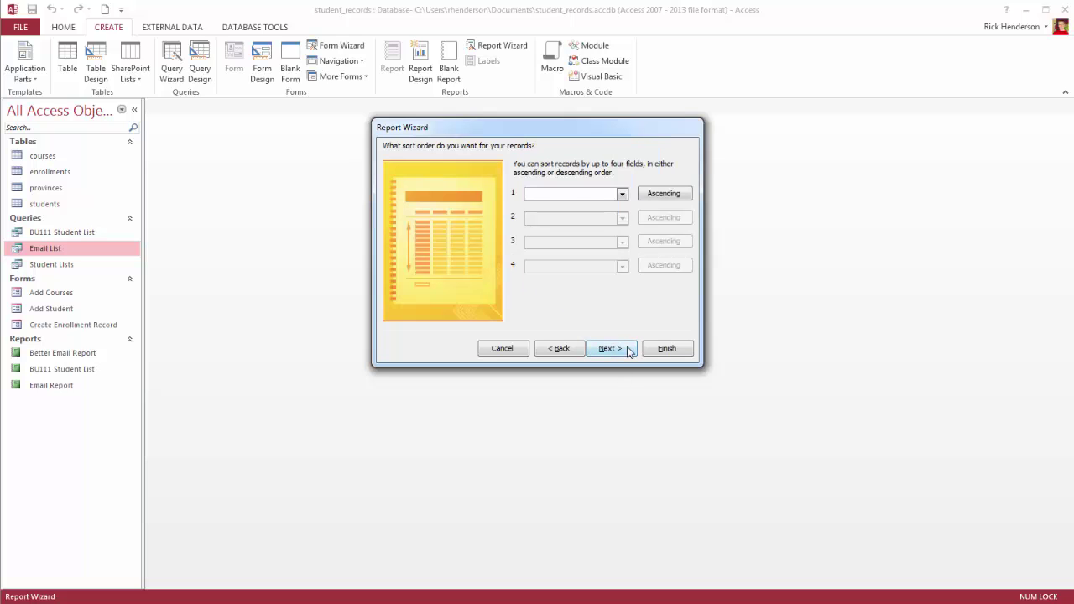
left_click(621, 194)
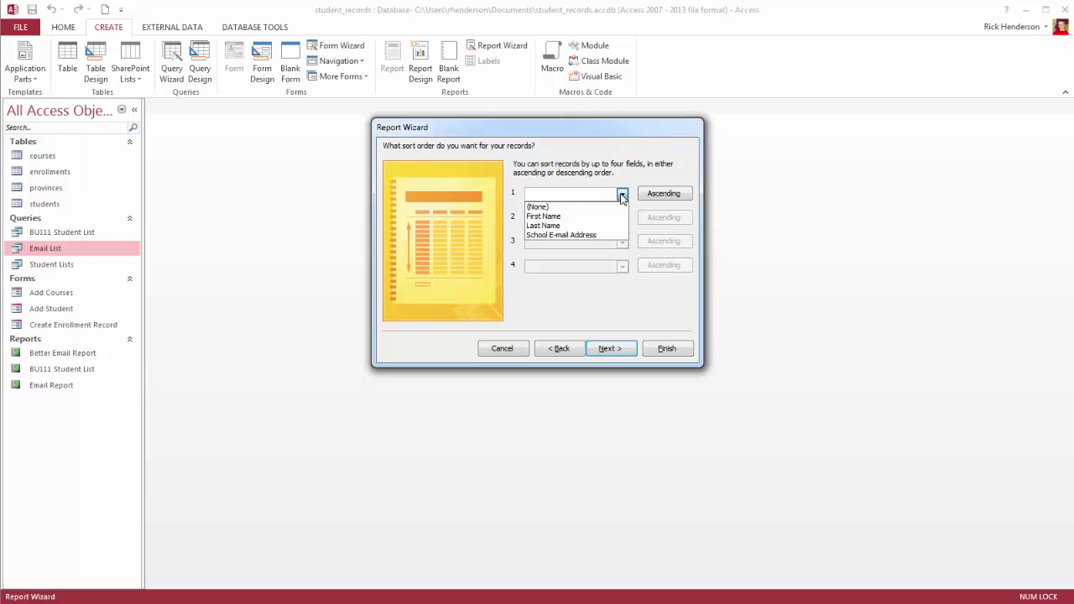
left_click(600, 227)
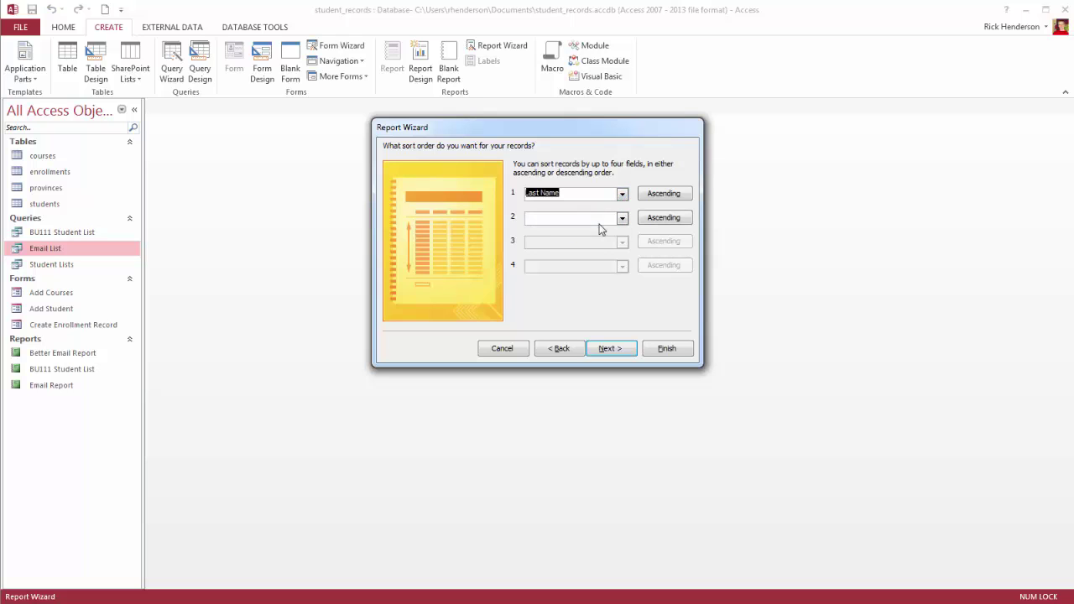
left_click(619, 350)
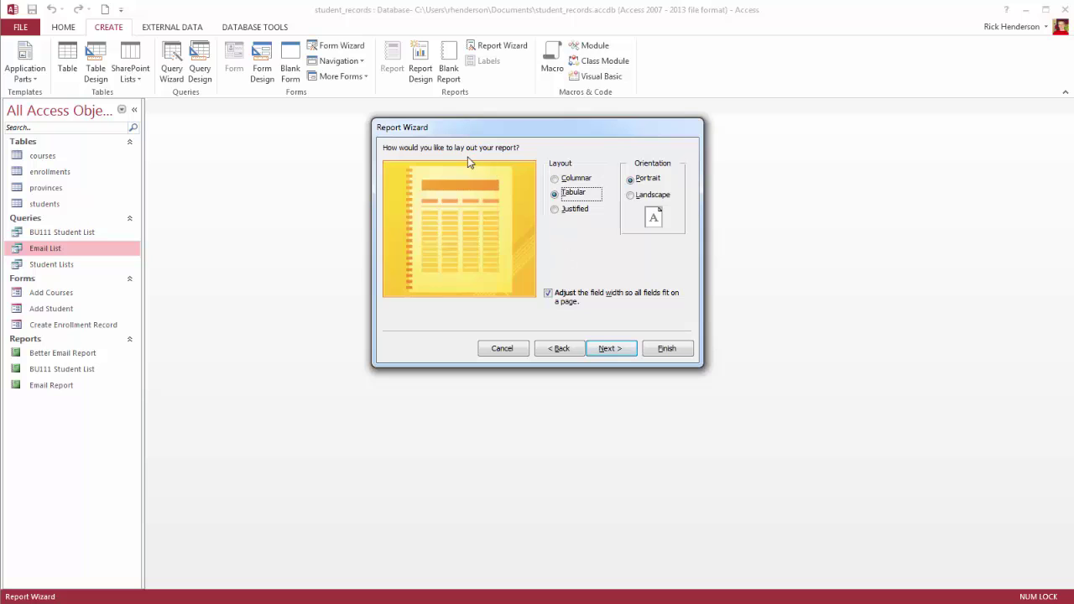
Compare the Columnar and Justified layouts, then choose the Tabular layout for the report.
left_click(574, 180)
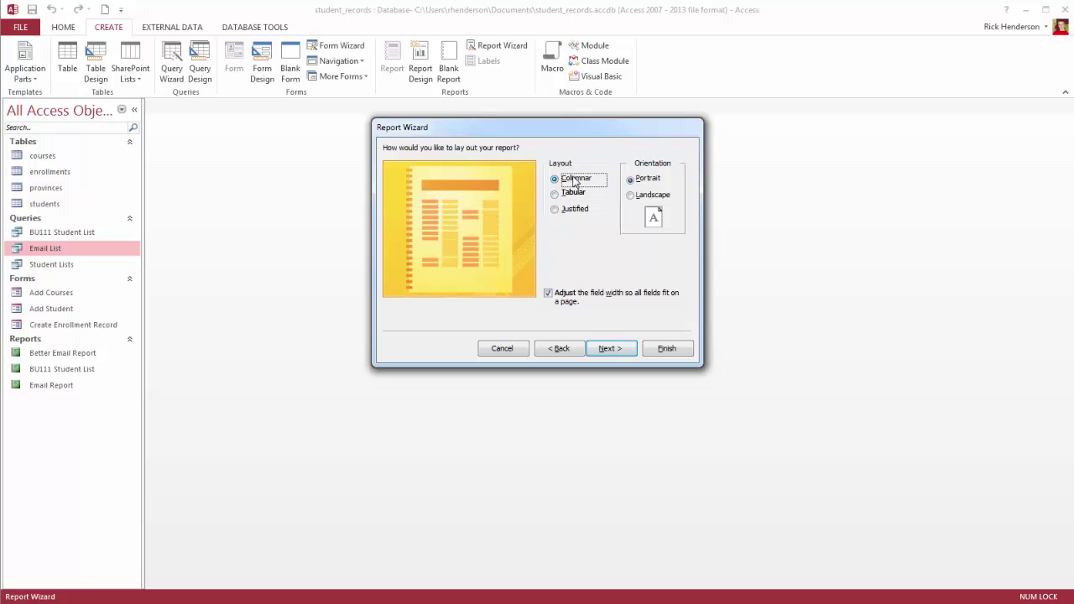
left_click(576, 194)
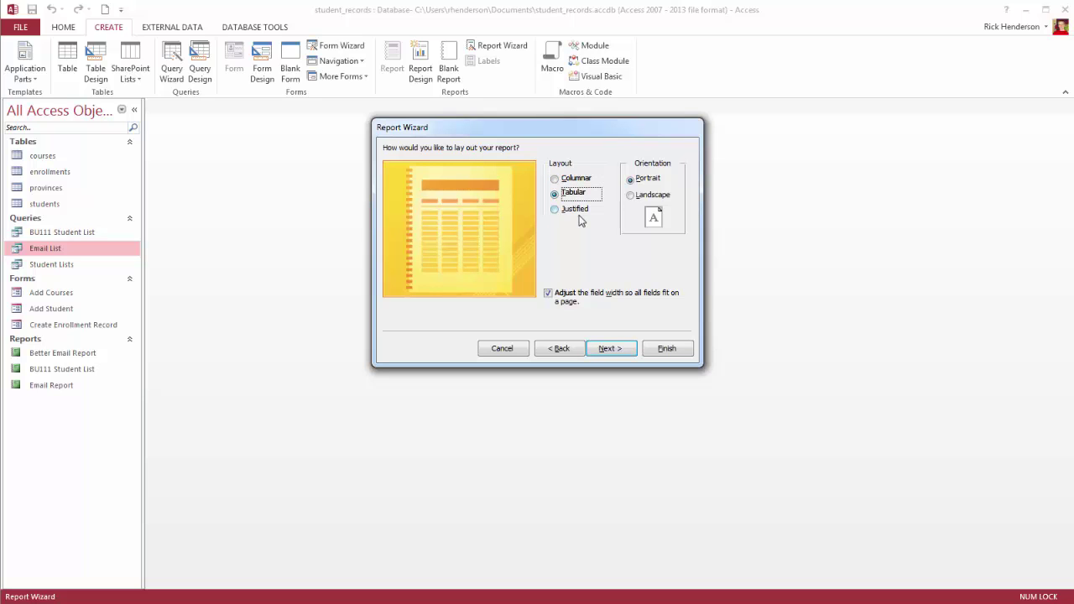
left_click(576, 212)
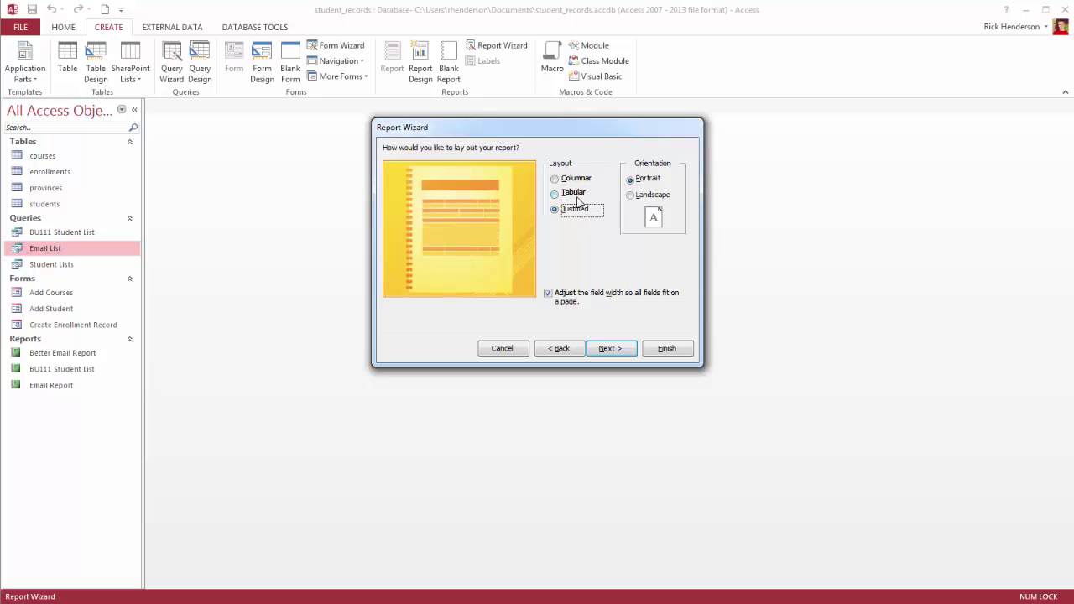
left_click(577, 195)
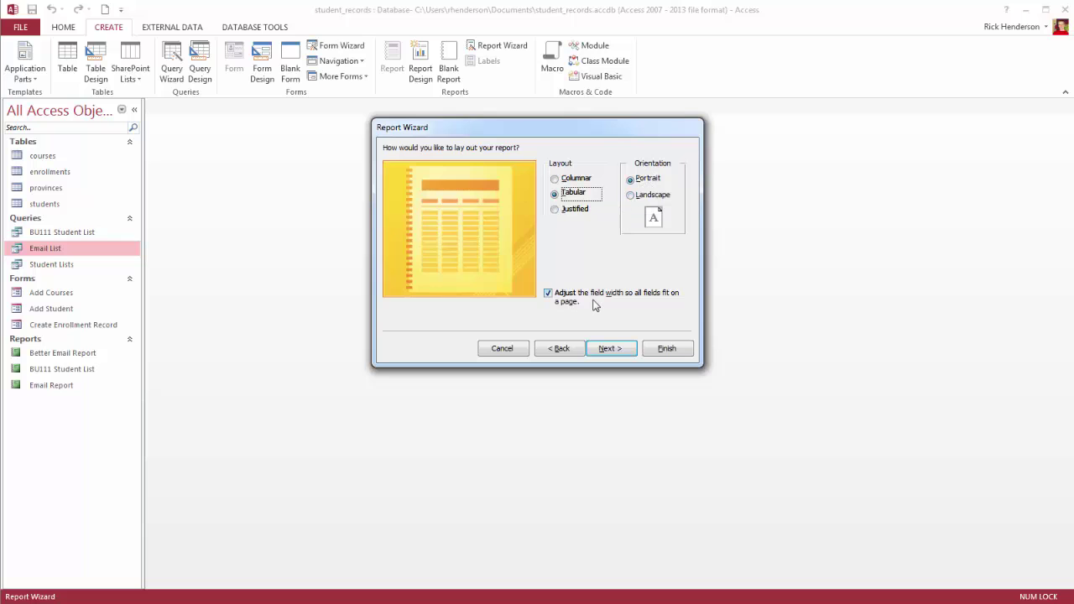
left_click(624, 347)
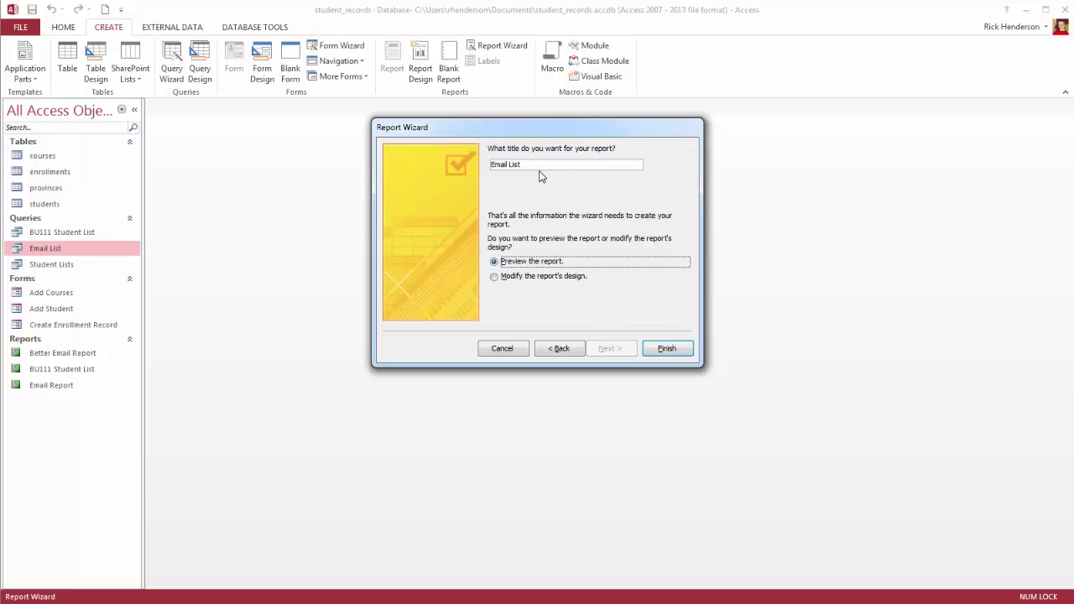
Title the report Better Report and finish the wizard with the option to preview it.
left_click_drag(539, 166, 481, 168)
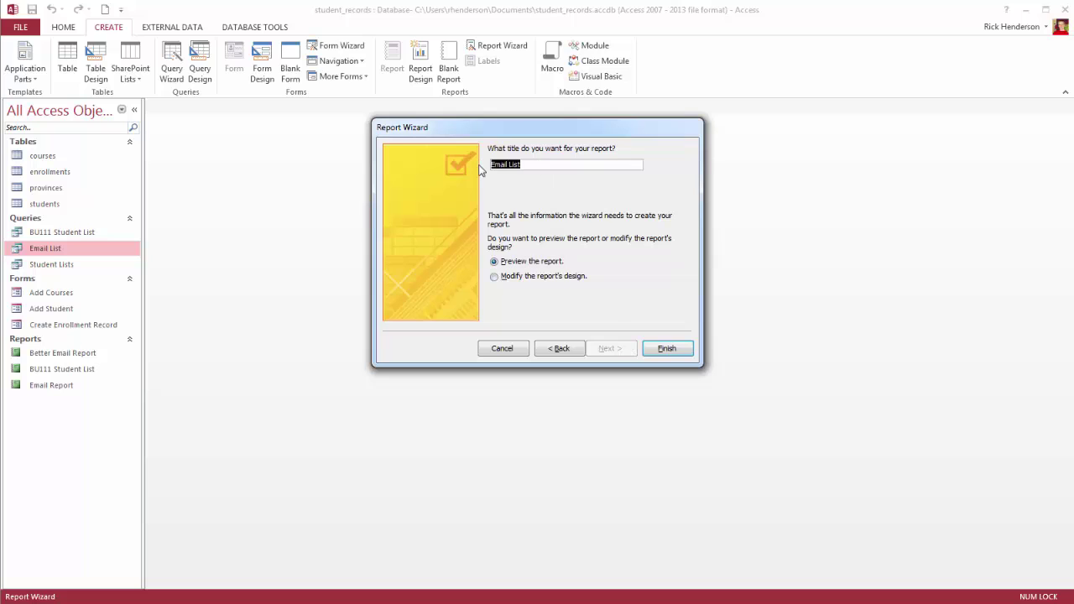
type("Better Report")
left_click(517, 280)
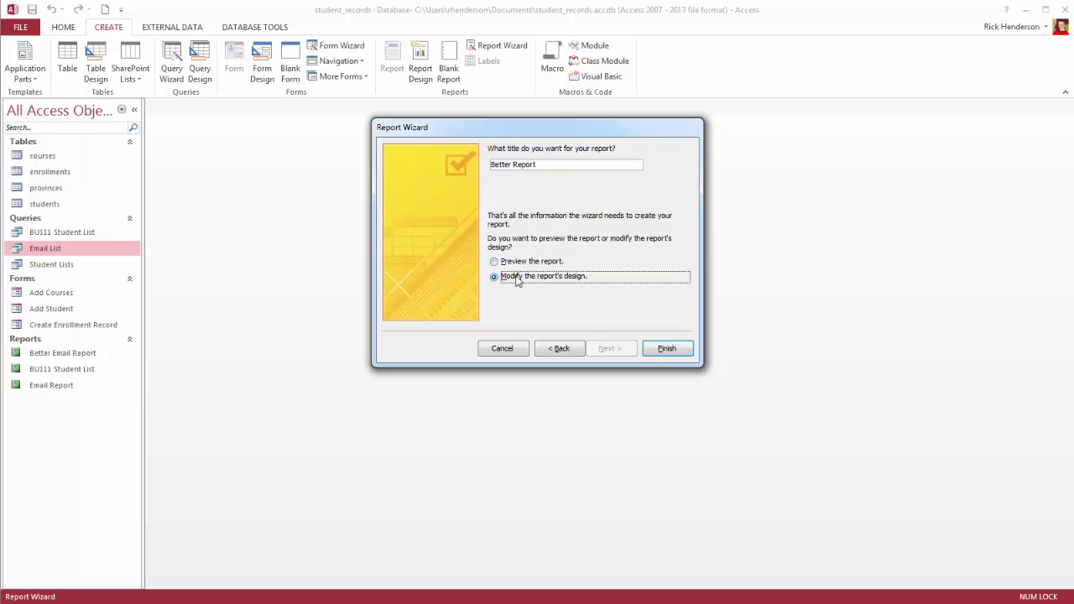
left_click(518, 262)
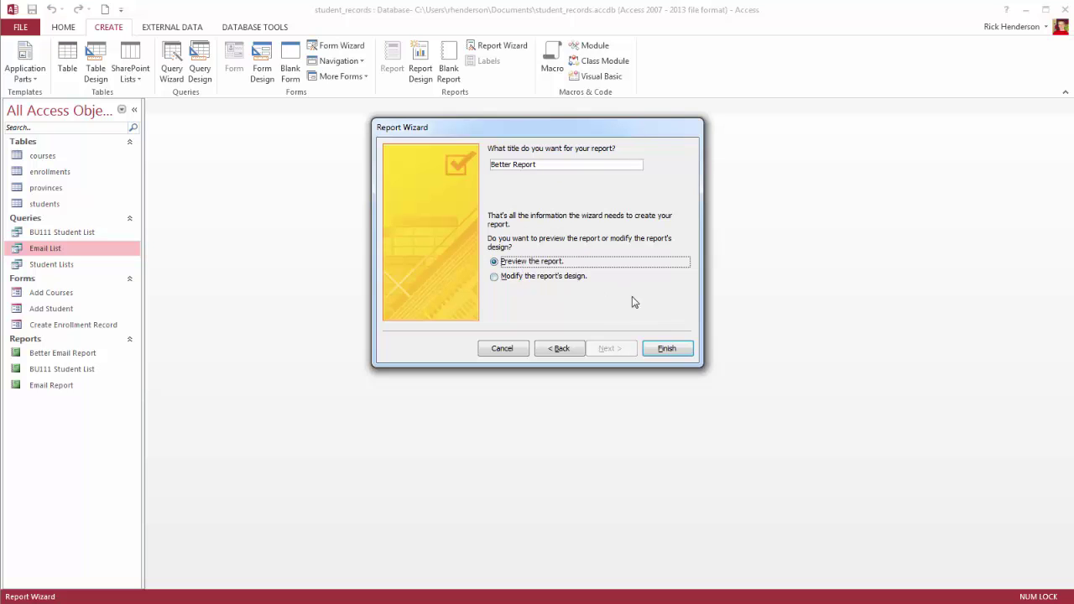
left_click(667, 348)
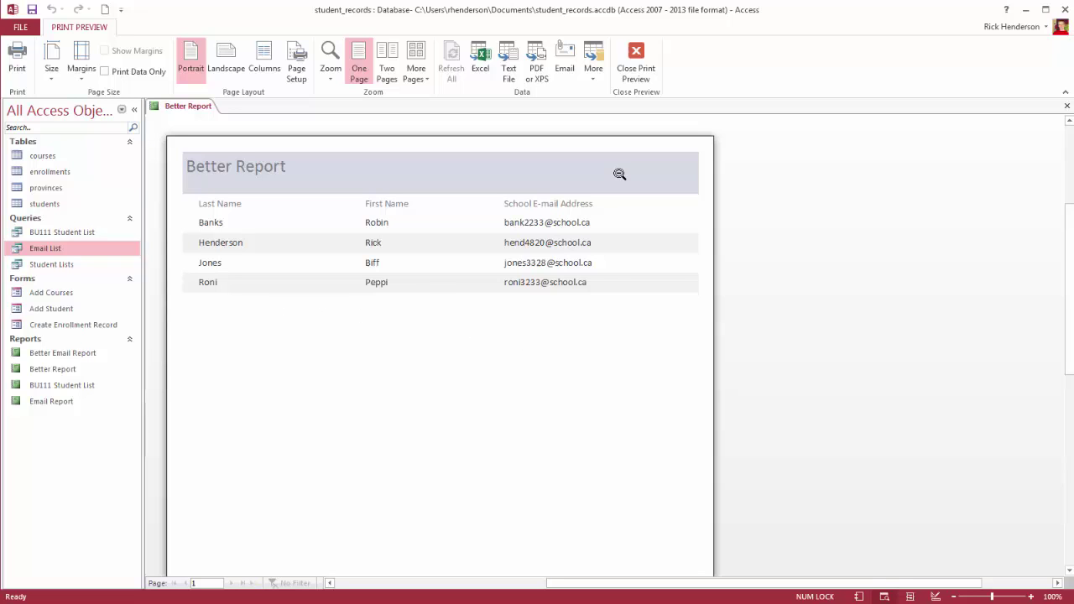
Close the print preview, inspect the =Now() control in the page footer, and display the report in Report View.
left_click(633, 65)
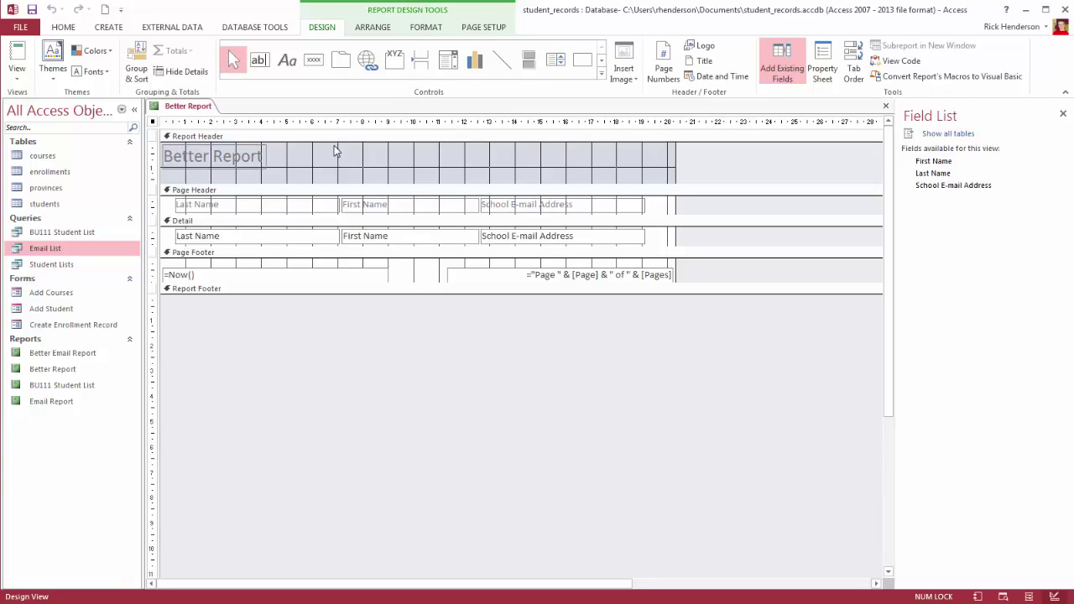
left_click(215, 276)
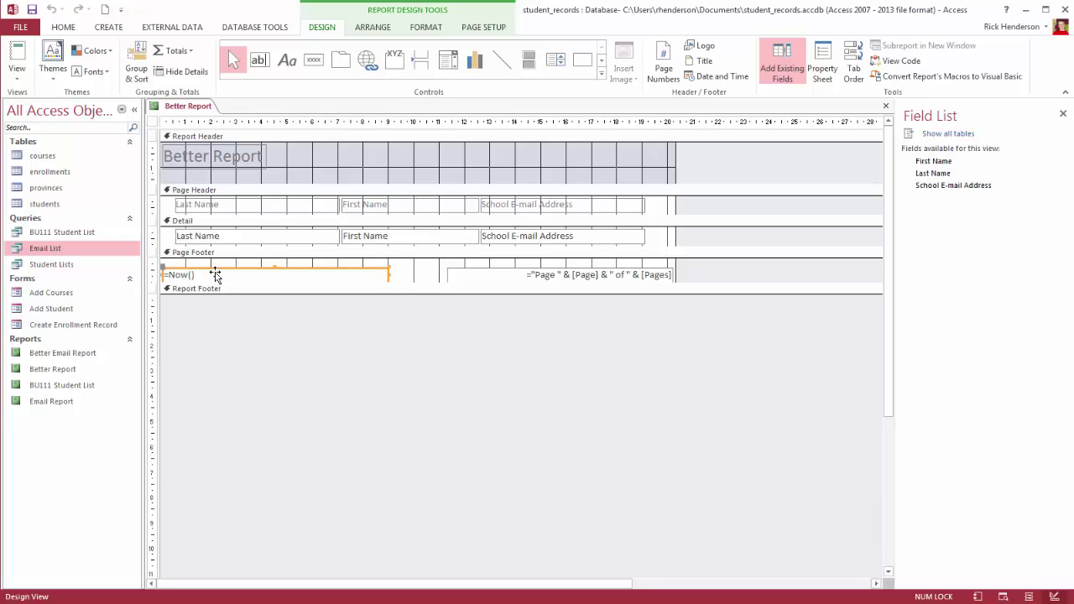
left_click(26, 57)
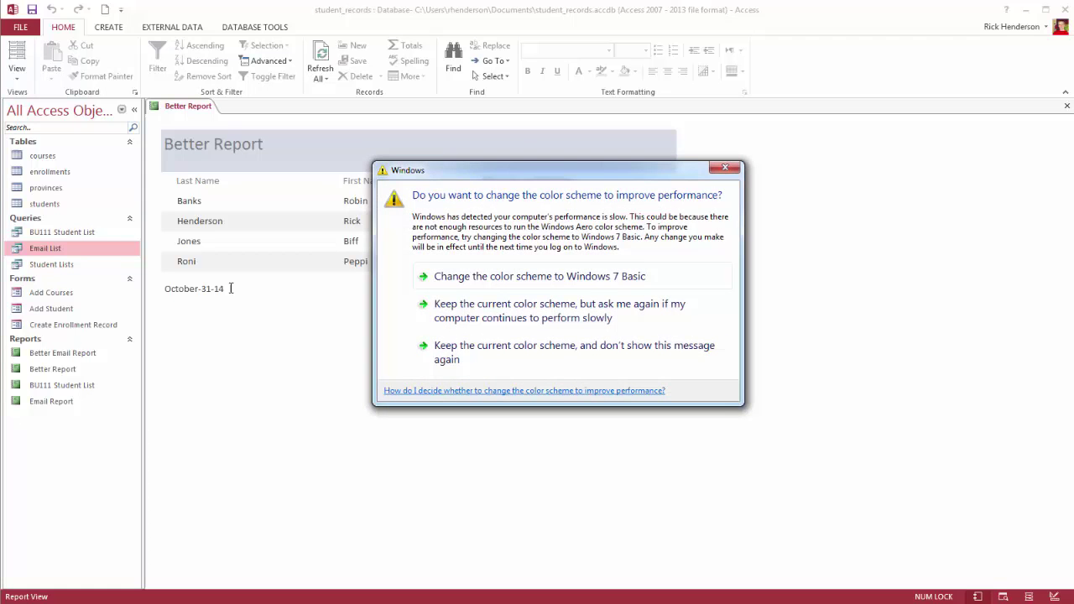
left_click(738, 170)
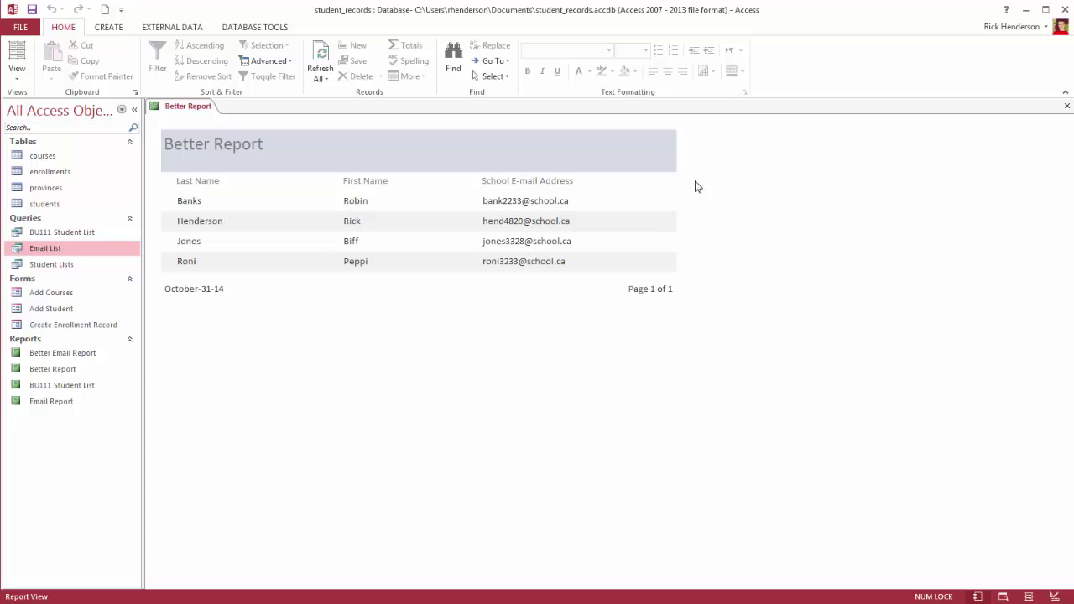
left_click(116, 28)
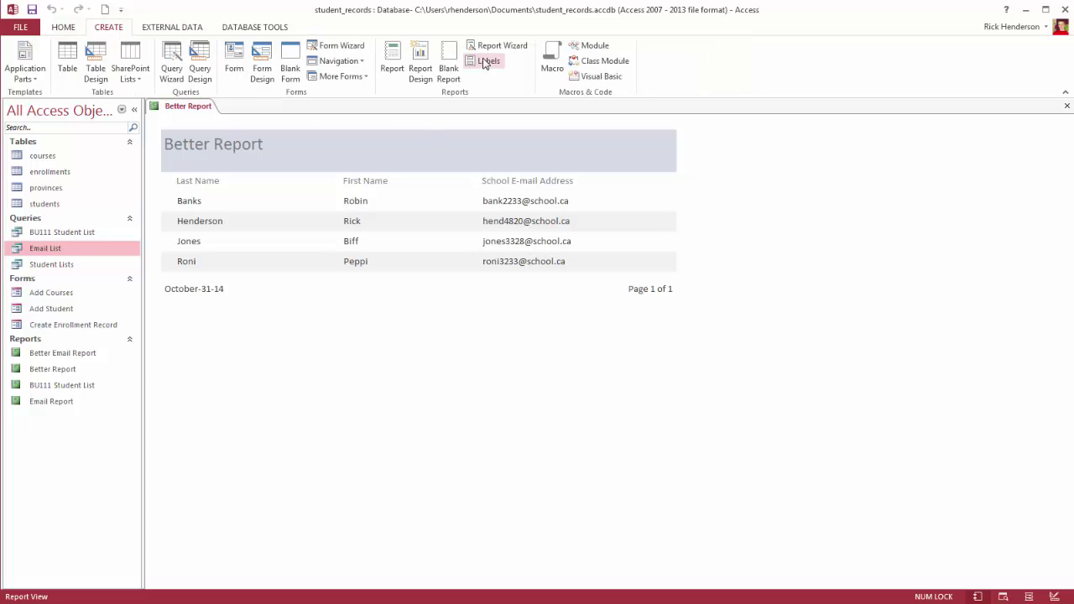
left_click(495, 46)
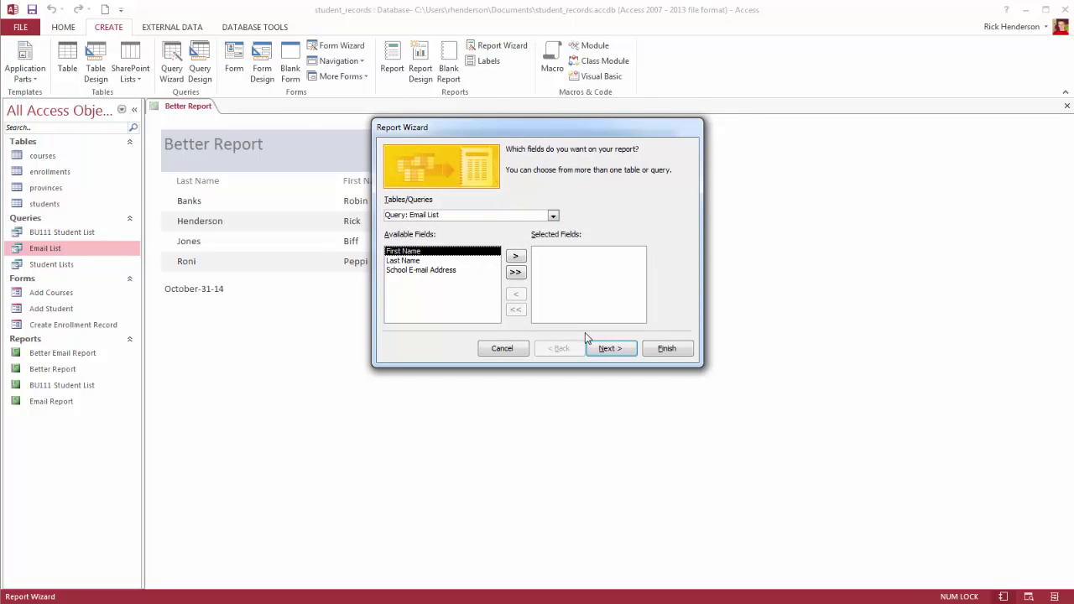
left_click(607, 349)
left_click(573, 352)
left_click(510, 349)
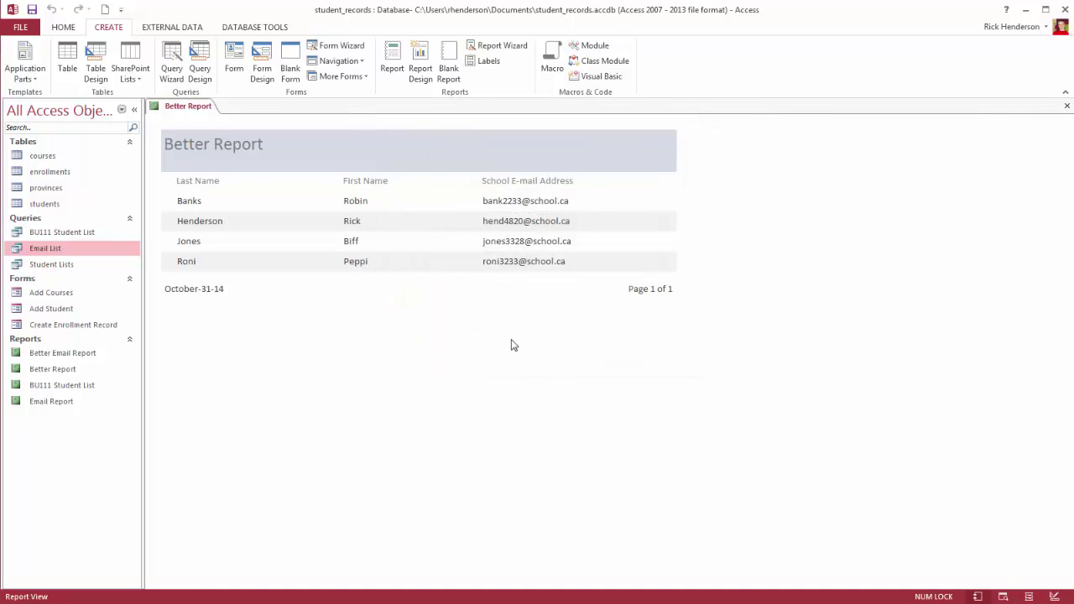
Close Better Report and start another Report Wizard report with all fields of the Email List query.
left_click(1066, 110)
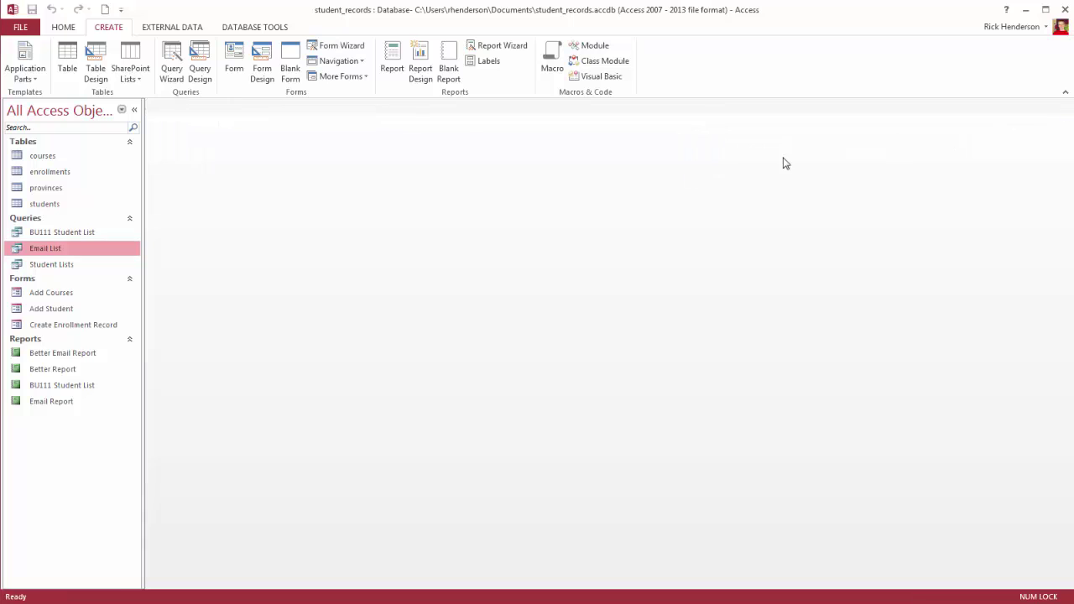
left_click(509, 52)
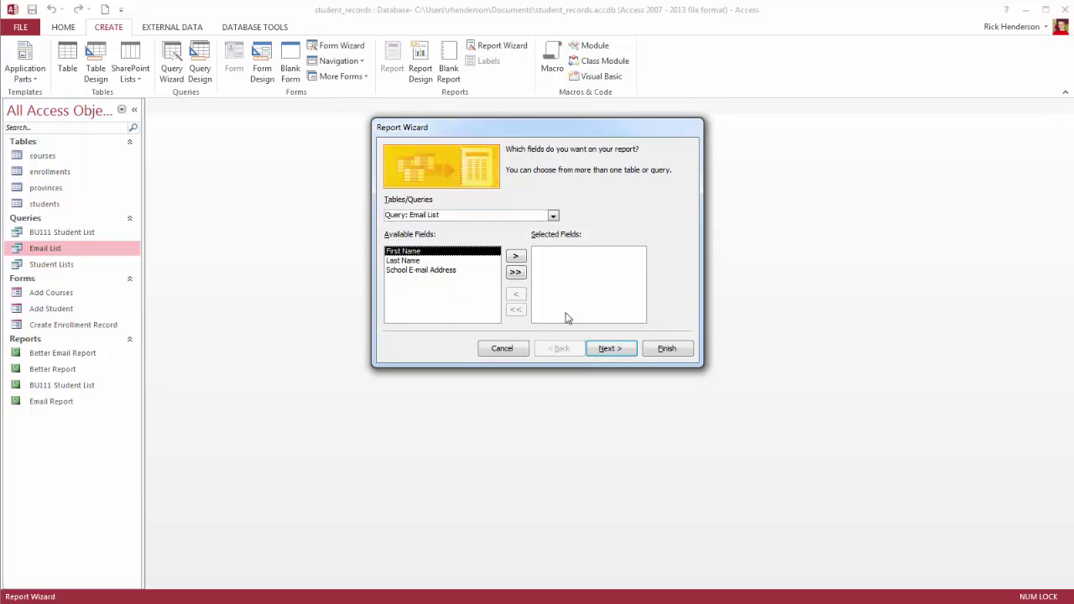
left_click(522, 273)
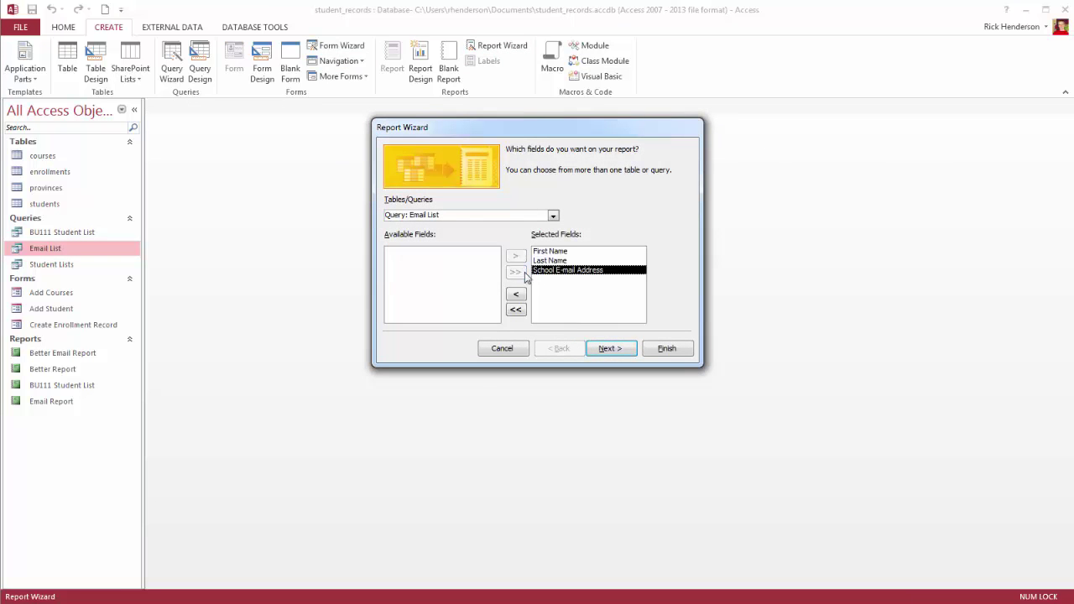
left_click(605, 349)
Skip grouping and sorting, choose the Columnar layout, and finish with a preview under the title Email List.
left_click(605, 349)
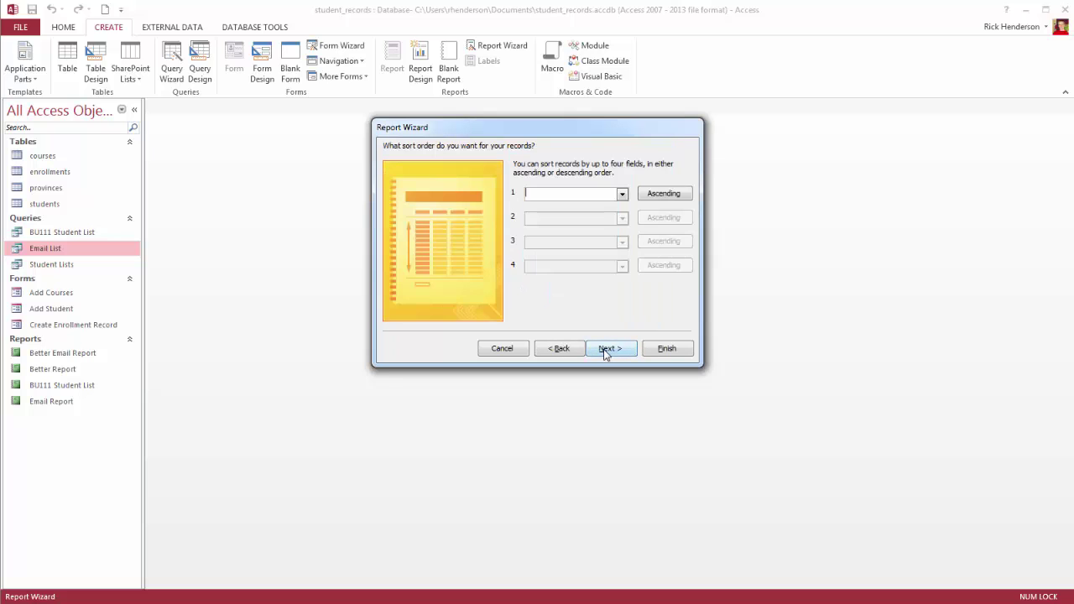
left_click(606, 349)
left_click(574, 194)
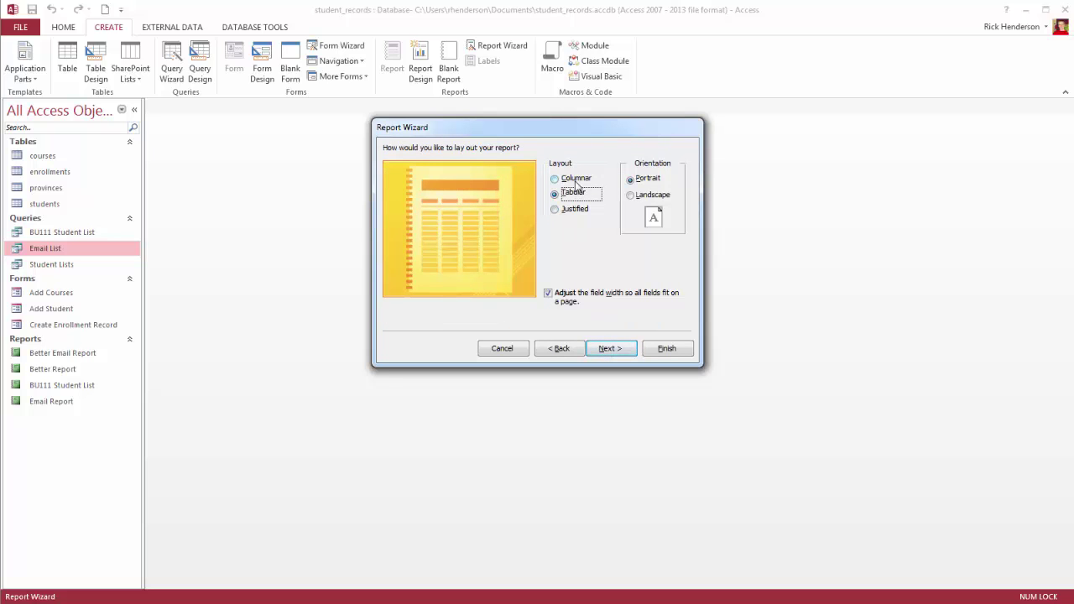
left_click(575, 181)
left_click(621, 347)
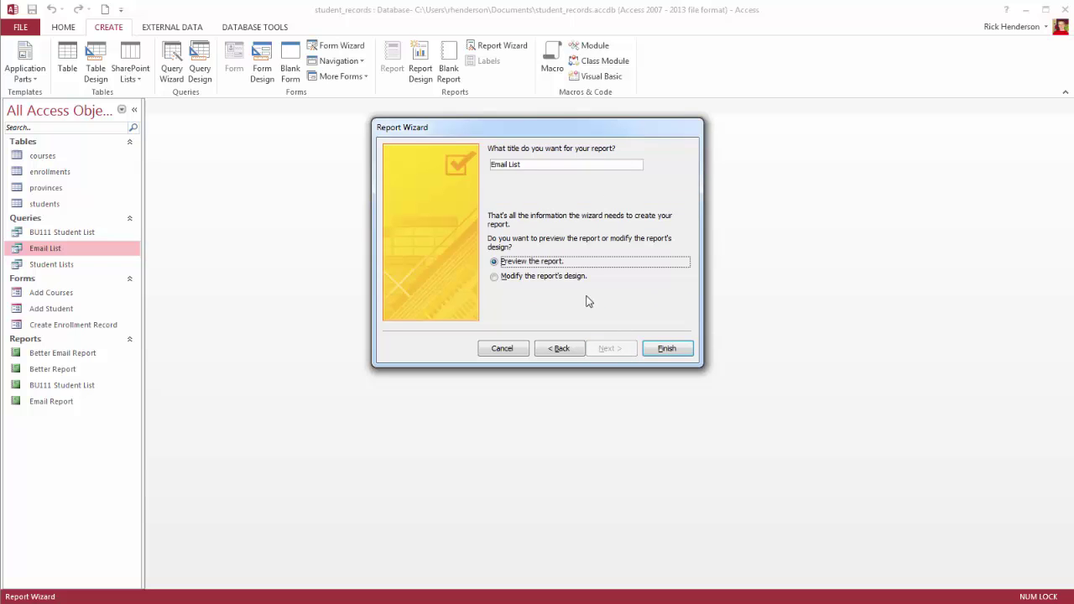
left_click(664, 348)
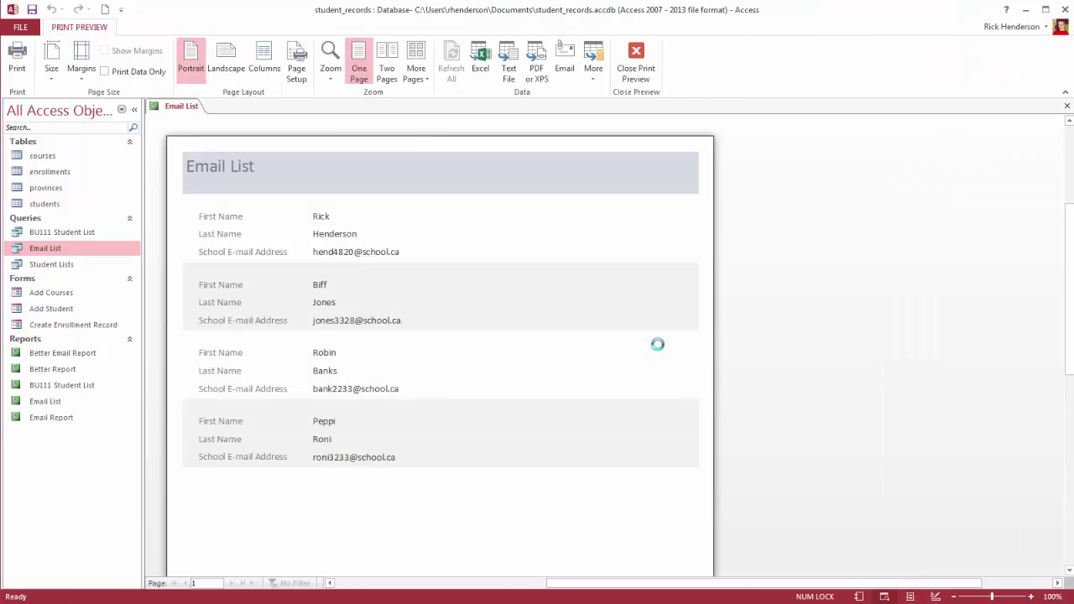